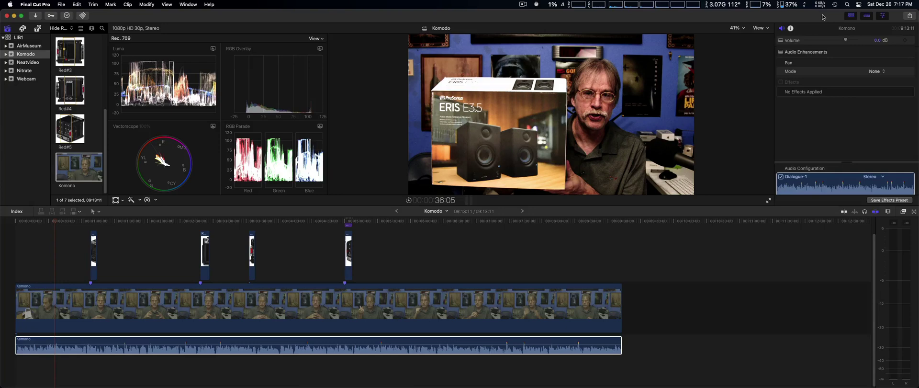
Open the Effects browser and filter the audio effects to the iZotope category
click(903, 211)
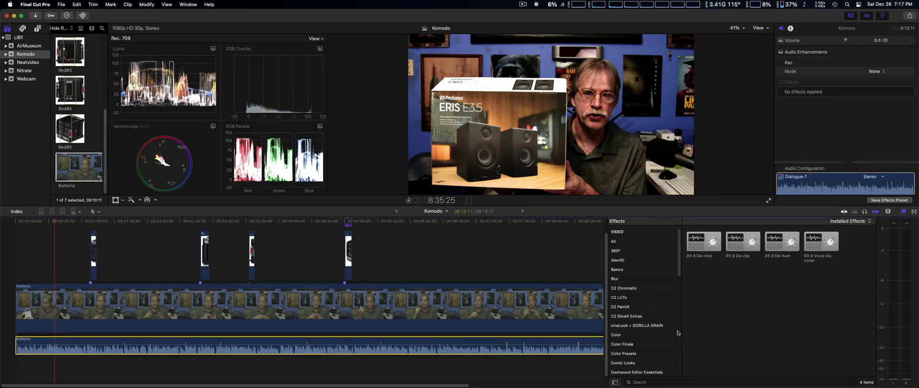
drag(682, 332, 772, 336)
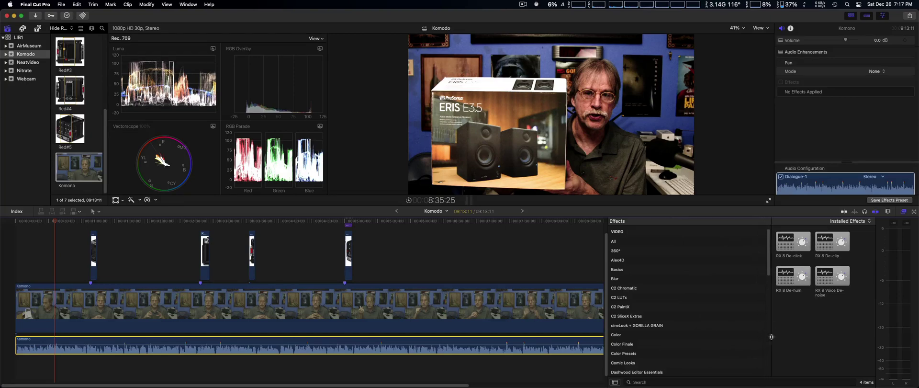
drag(607, 335, 677, 338)
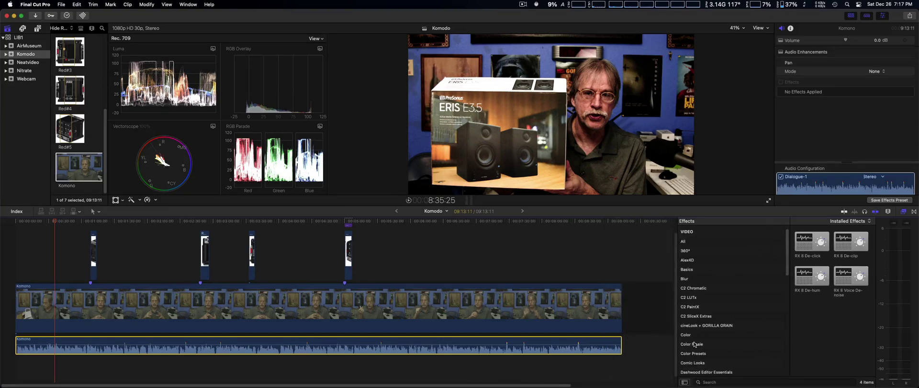
scroll(745, 353, down, 3)
scroll(745, 352, down, 5)
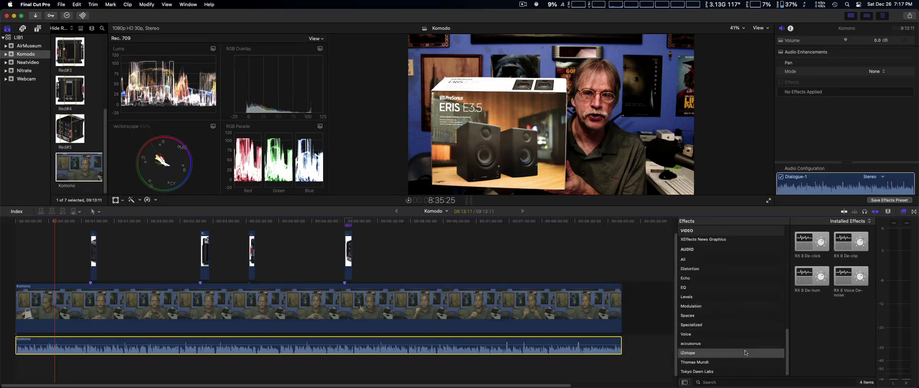
click(744, 353)
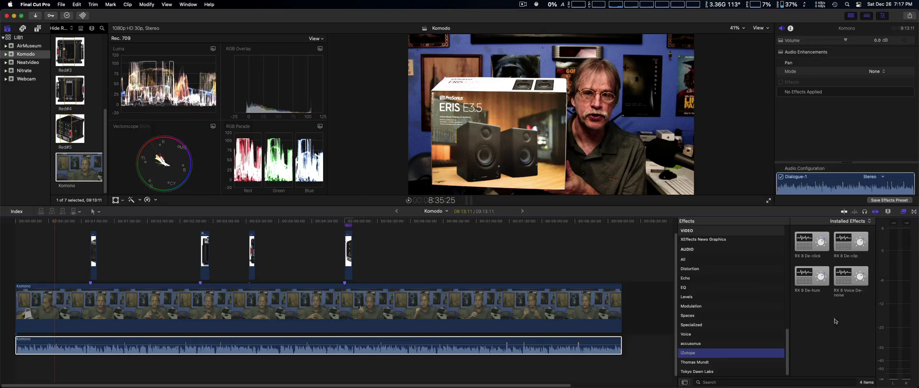
Apply RX 8 Voice De-noise to the Komono clip's audio and reveal its parameters
click(851, 280)
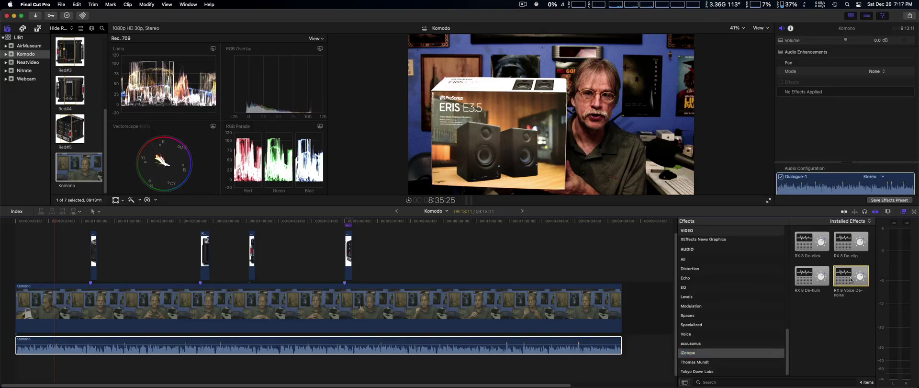
drag(852, 280, 549, 361)
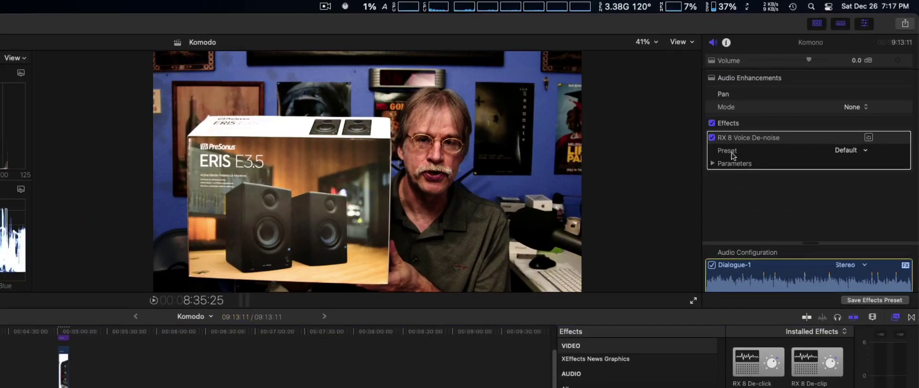
click(713, 164)
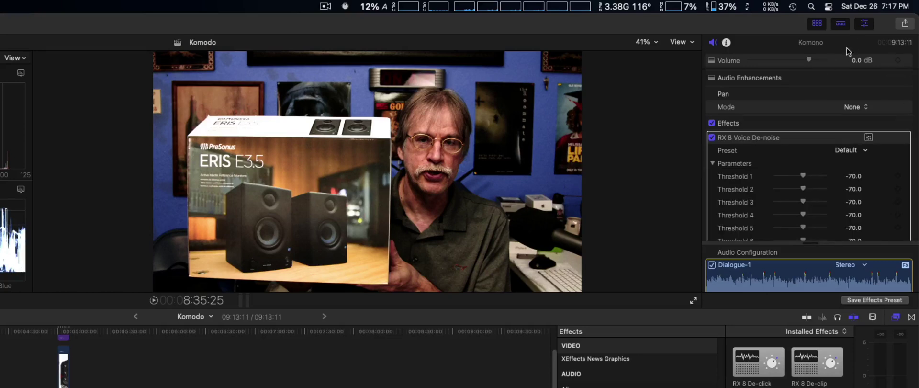
Enlarge the Inspector to show all Voice De-noise parameters and check its header options
double_click(827, 44)
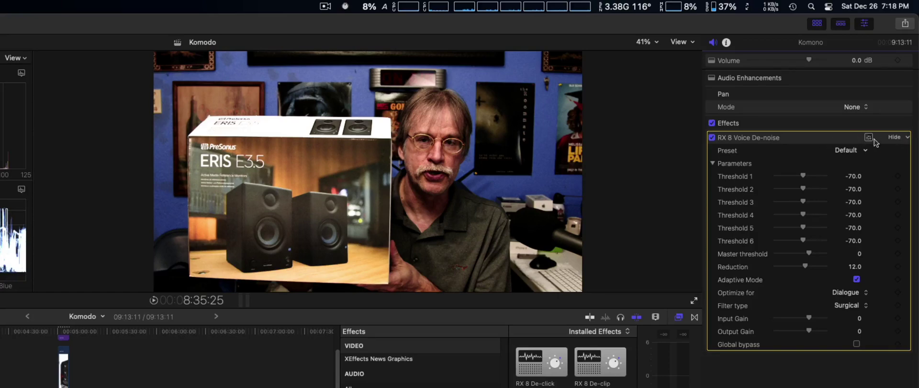
click(907, 137)
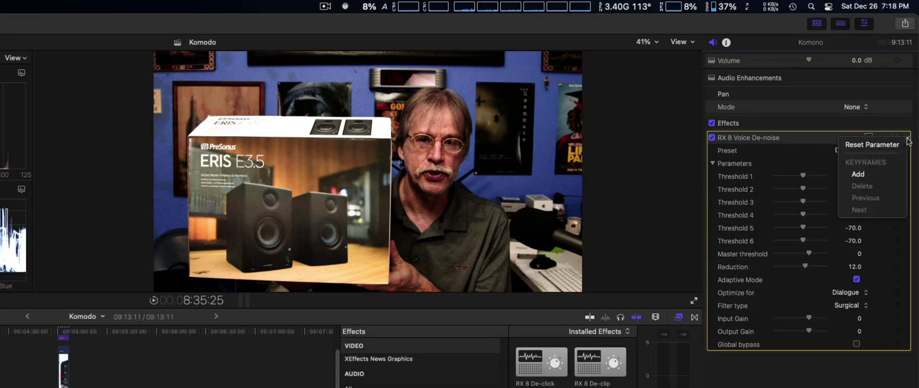
click(825, 138)
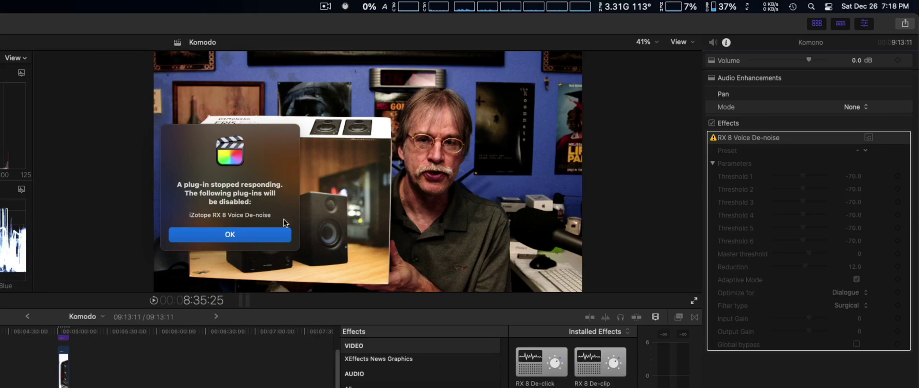
Dismiss the stopped-responding warning and delete RX 8 Voice De-noise, removing it again when it reappears
click(228, 234)
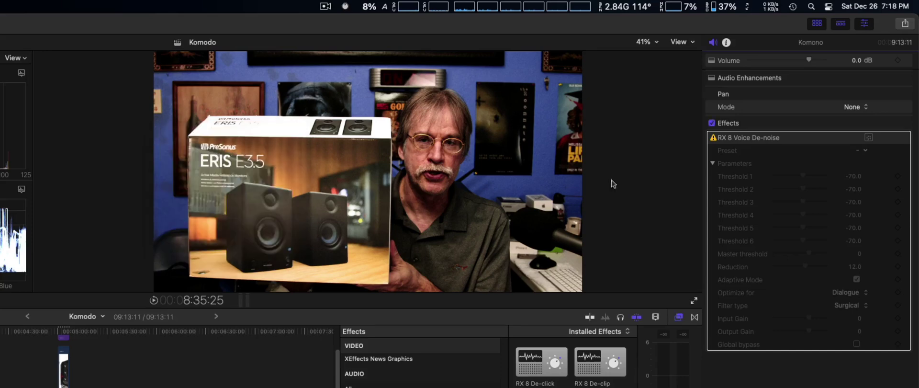
click(826, 142)
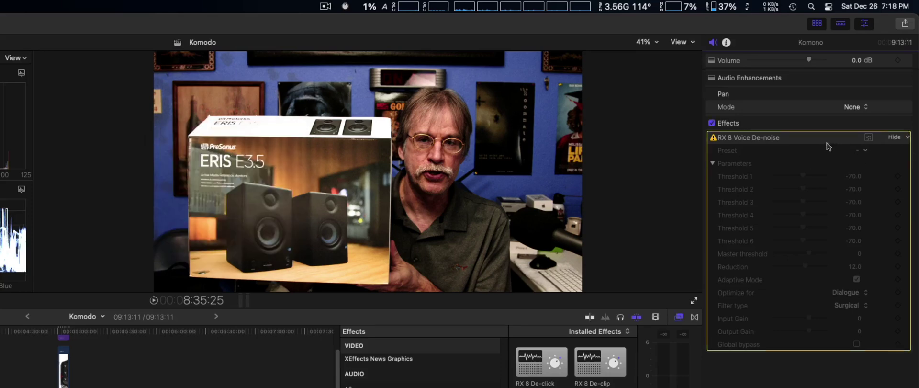
key(Delete)
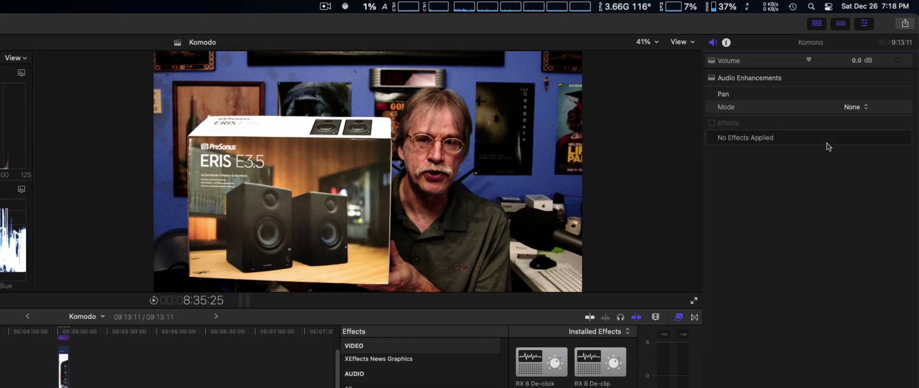
double_click(810, 43)
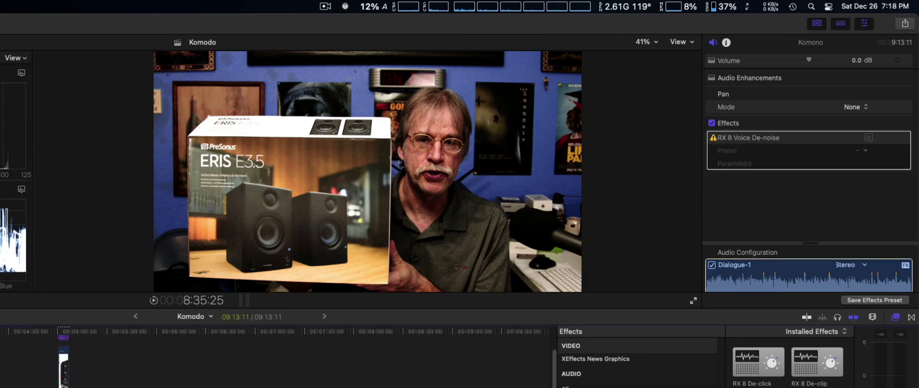
click(792, 141)
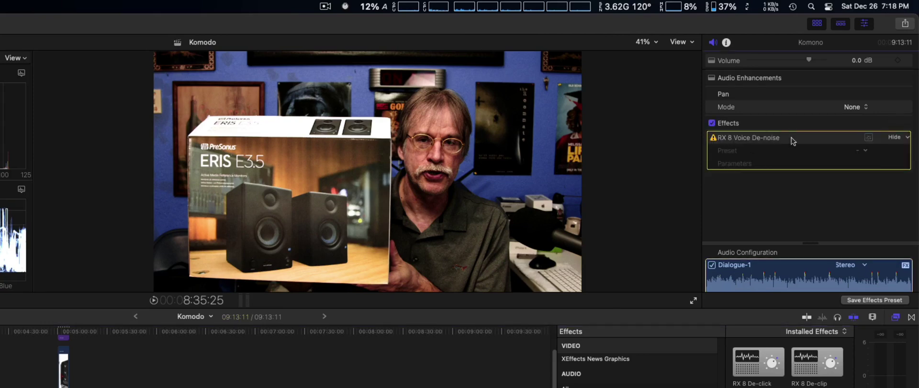
key(Delete)
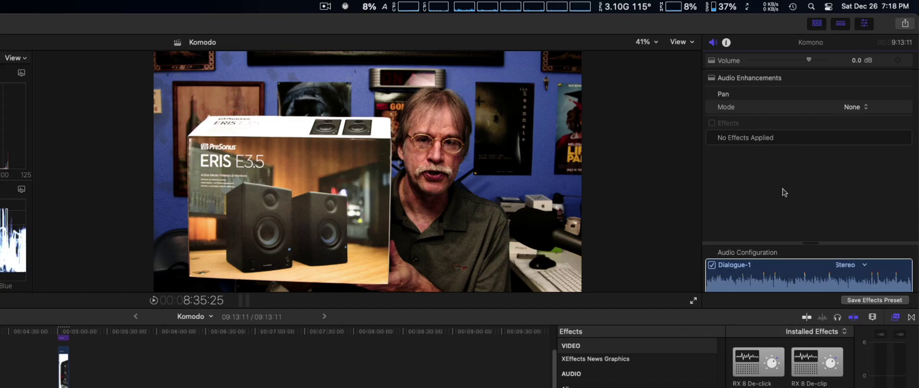
Focus the timeline and reapply RX 8 Voice De-noise with the Option-Command-A shortcut
click(326, 6)
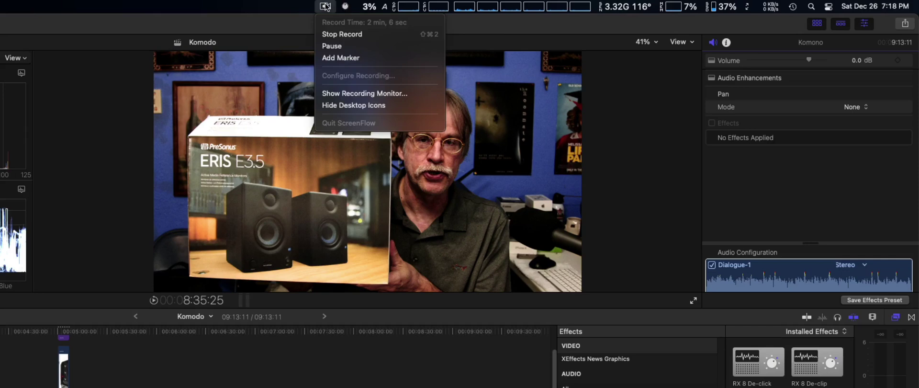
click(344, 45)
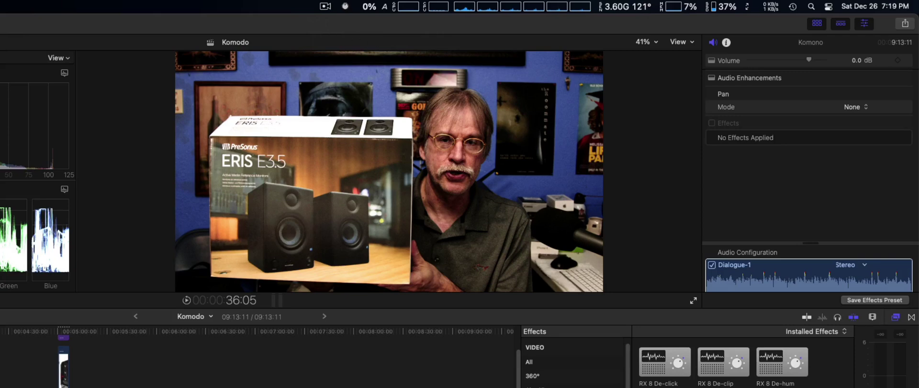
key(super+a)
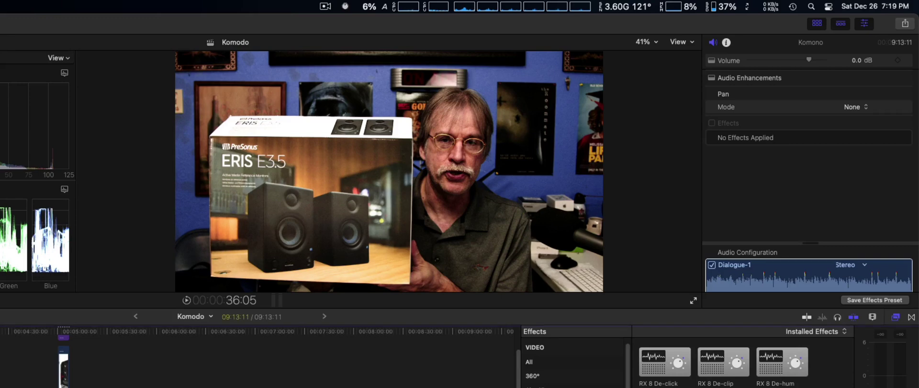
key(alt+super+a)
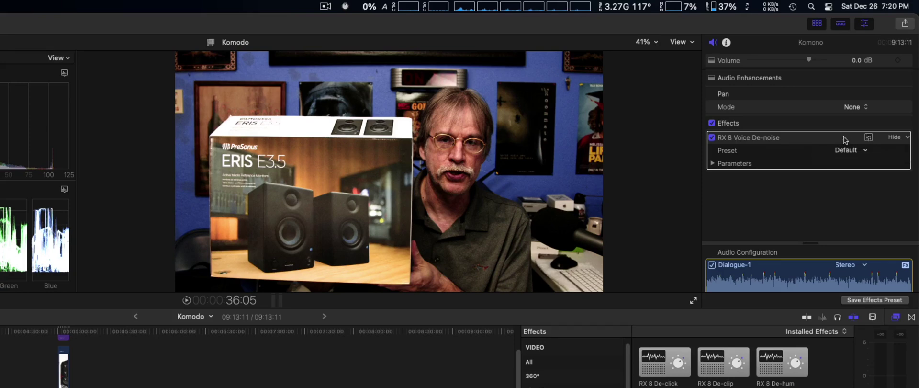
Expand the Voice De-noise parameters to full Inspector height and inspect its reset options
click(713, 164)
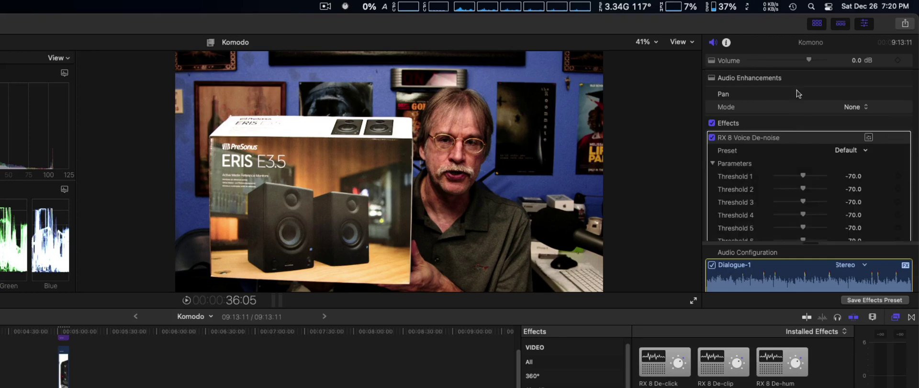
double_click(795, 48)
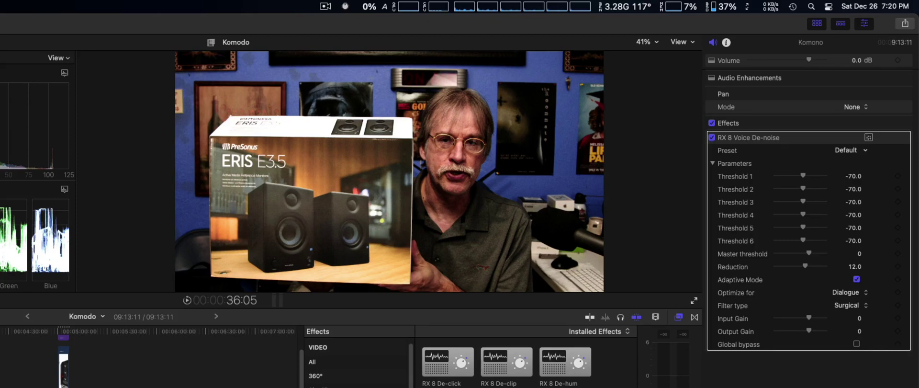
click(812, 139)
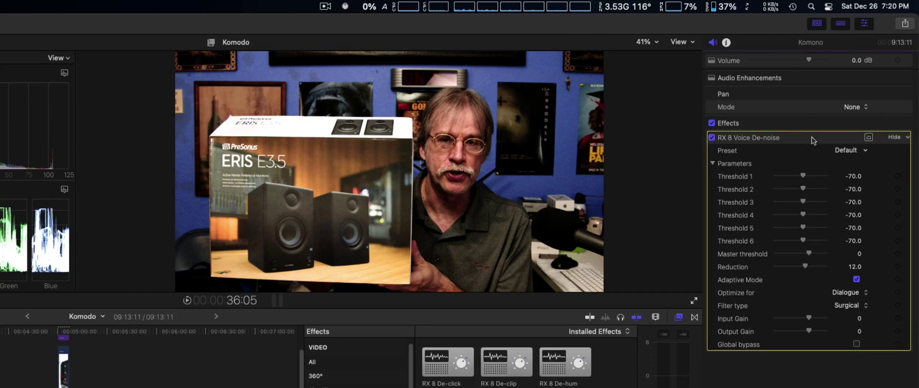
click(906, 139)
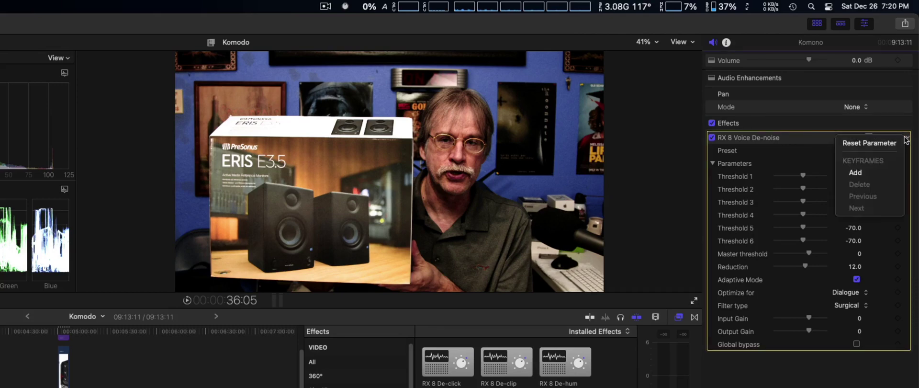
click(826, 144)
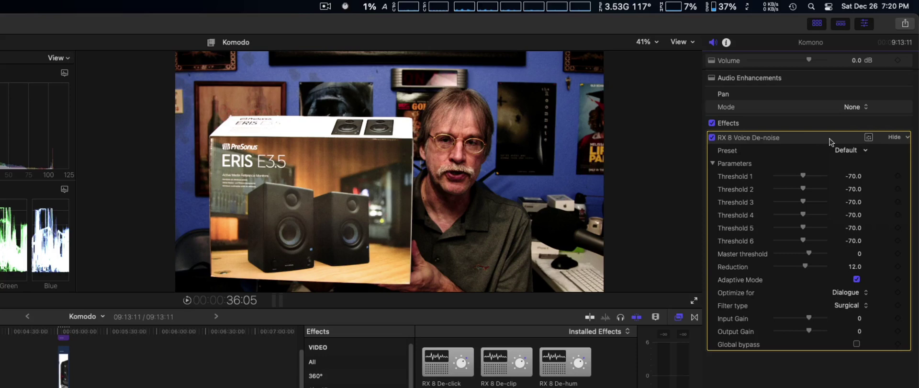
Collapse the Voice De-noise parameter list and return the Inspector to half height
click(907, 138)
click(822, 142)
click(907, 140)
click(888, 140)
click(890, 138)
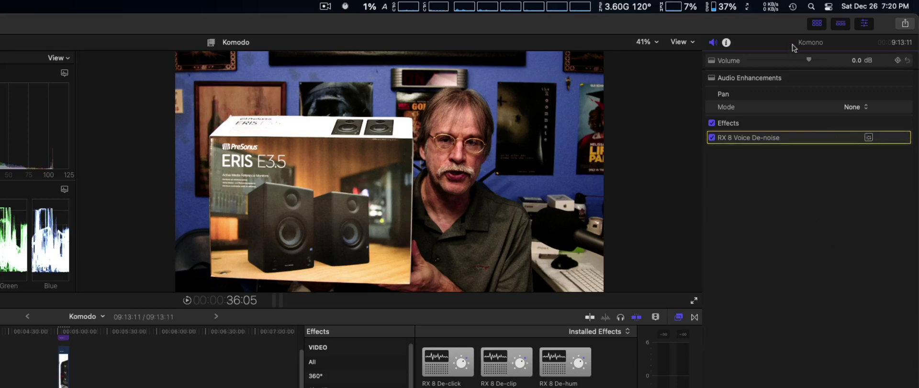
double_click(810, 42)
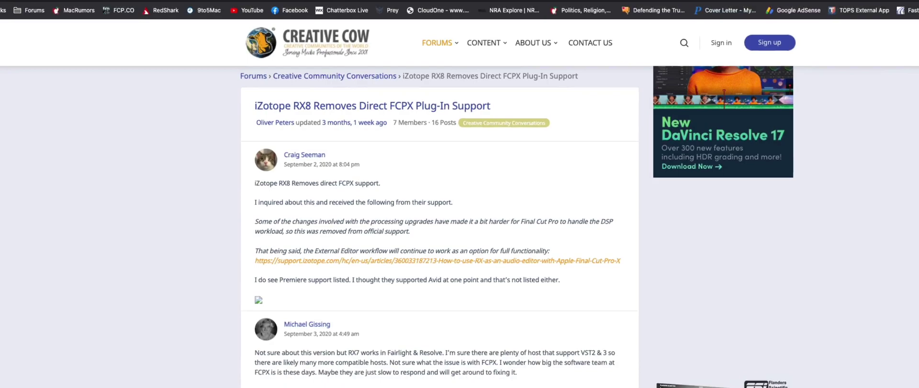
Minimize the Creative COW browser window to reveal the desktop
click(18, 17)
Minimize Final Cut Pro, launch RX 8 Elements from the Dock, raise its window, and return to Final Cut Pro
click(18, 17)
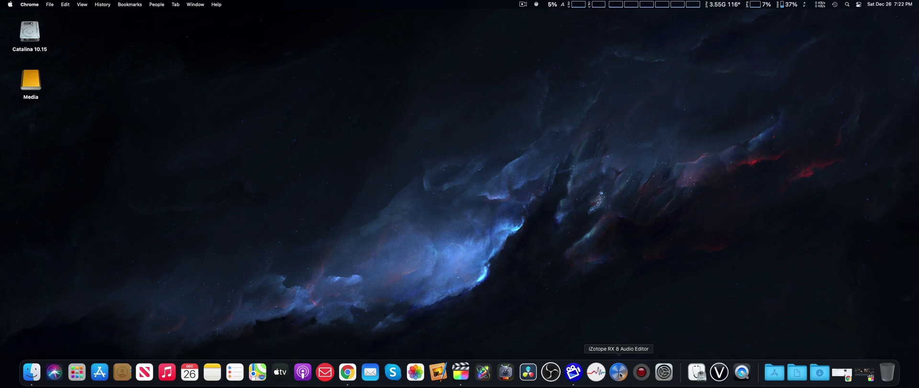
click(619, 372)
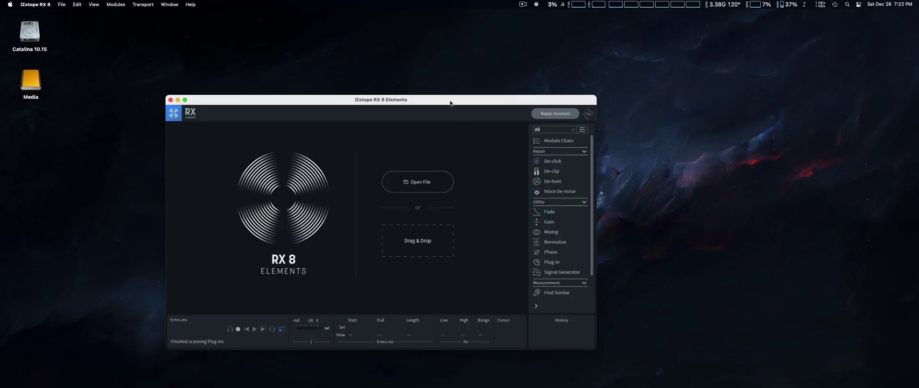
drag(450, 100, 457, 58)
mouse_move(771, 383)
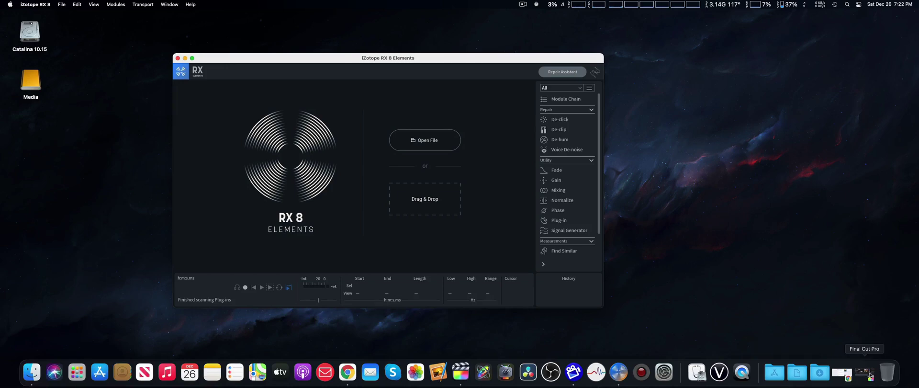
click(869, 374)
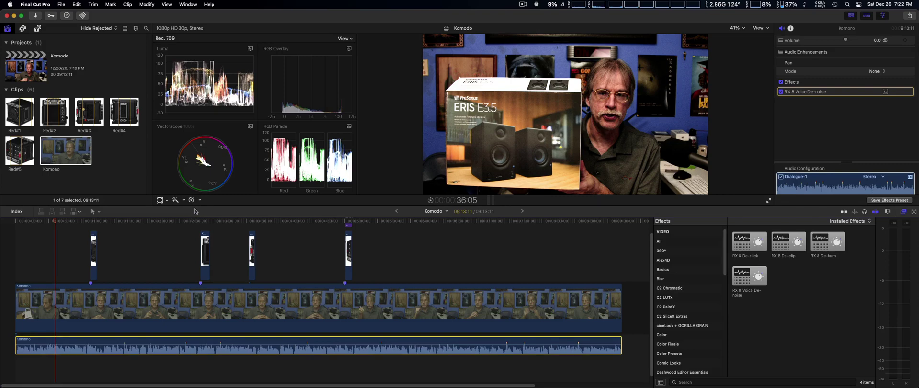
Load the Komono clip from the Browser's Clips section into the viewer
click(63, 151)
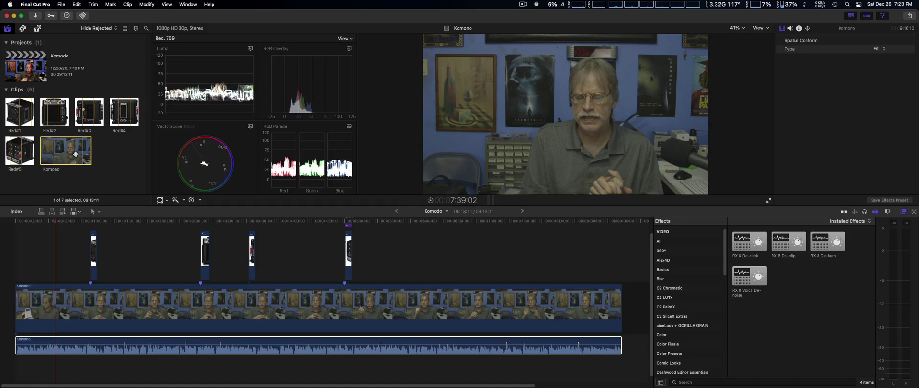
Reveal Komono.mov in Finder's Original Media folder and drag it into the RX 8 editor
key(shift+super+r)
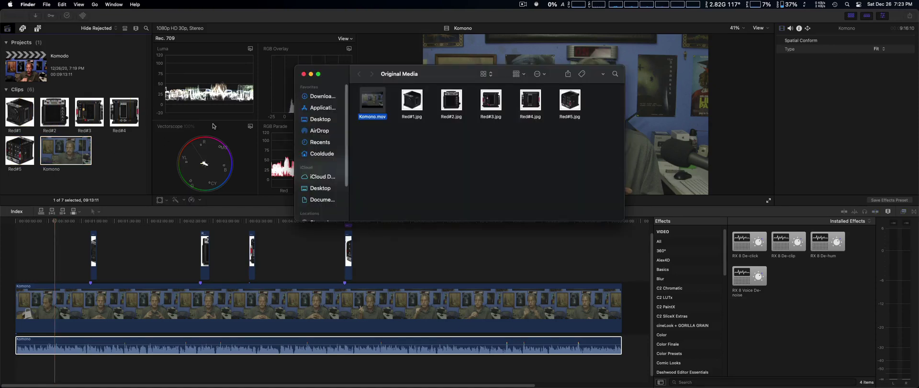
drag(444, 76, 542, 127)
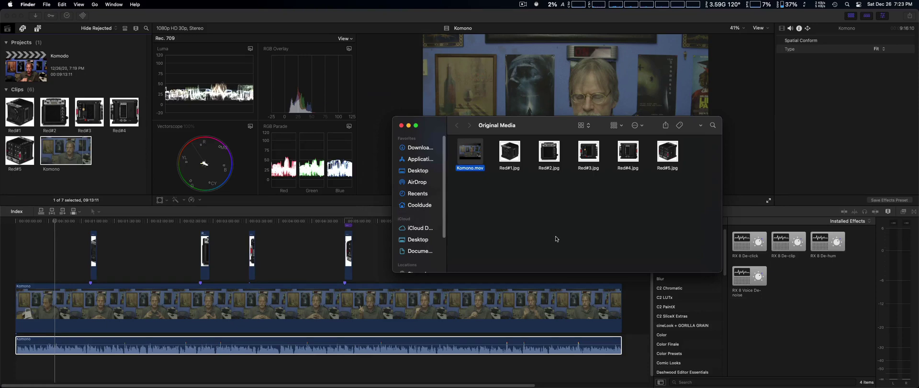
mouse_move(475, 161)
click(14, 15)
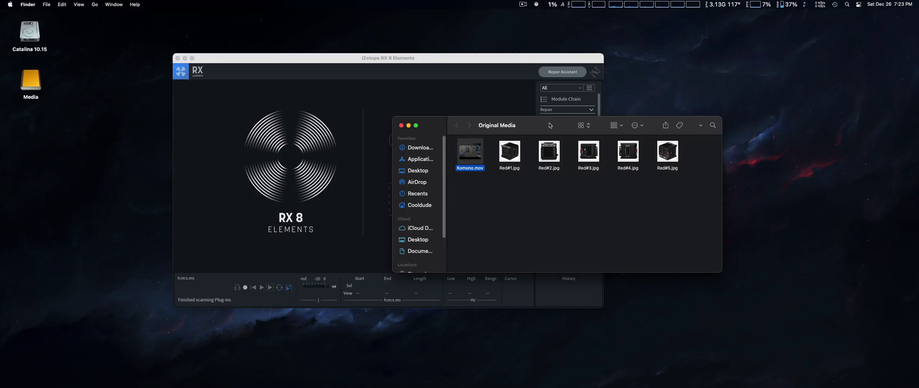
drag(552, 125, 723, 118)
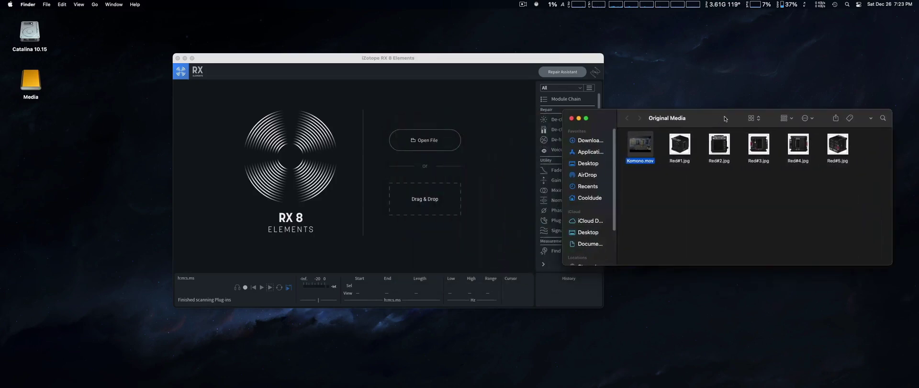
drag(649, 148, 434, 201)
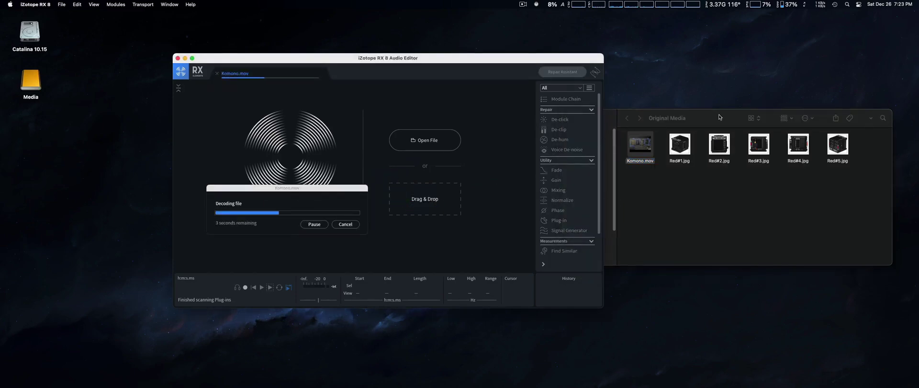
drag(722, 115, 767, 115)
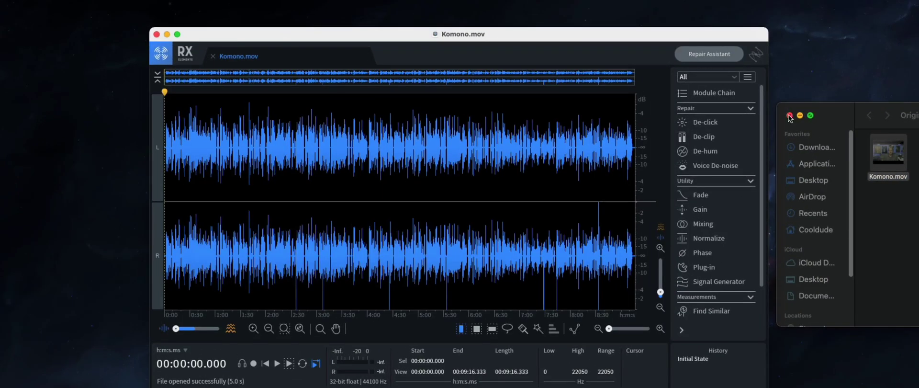
Close the Original Media Finder window and nudge the RX window up and right
click(790, 115)
drag(590, 39, 610, 30)
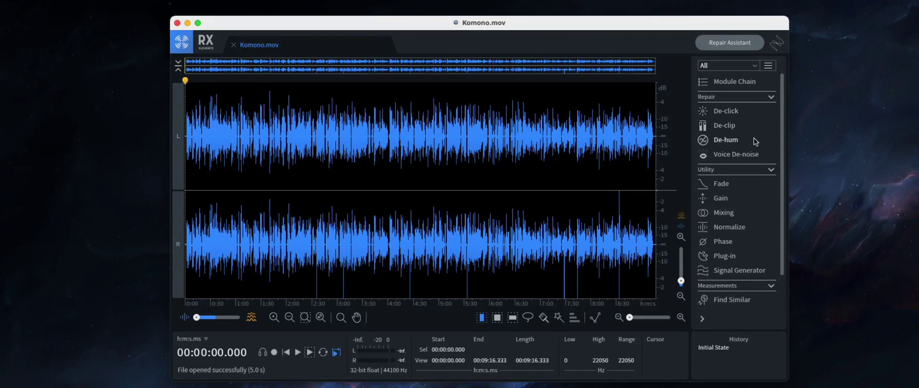
Preview Voice De-noise on Komono.mov at 0.0 dB threshold and 15.2 dB reduction, then stop playback
click(724, 157)
drag(535, 73, 440, 82)
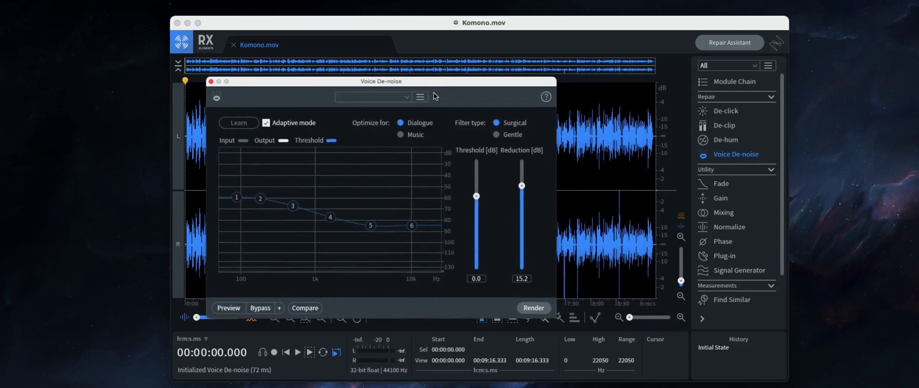
click(229, 307)
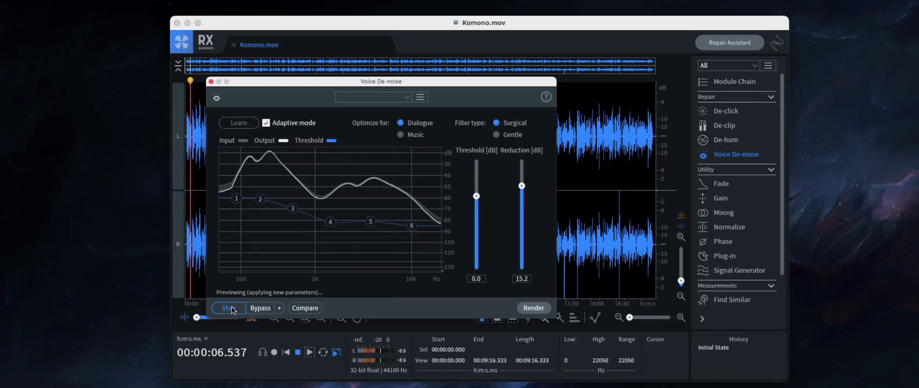
click(231, 309)
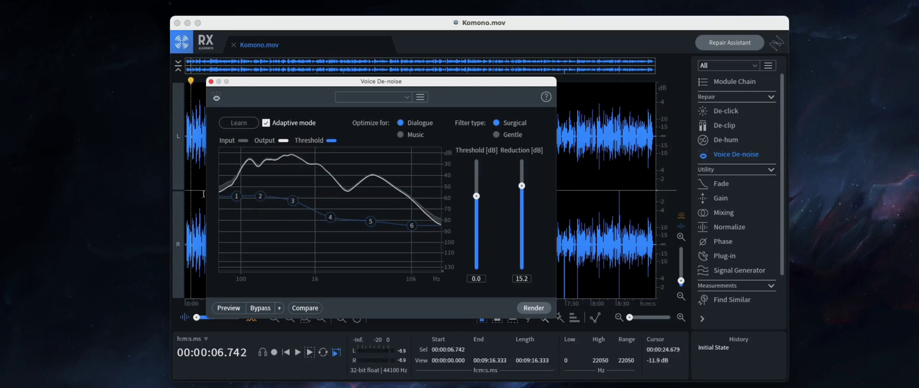
Close Voice De-noise without applying it and shift the RX editor window slightly right
click(211, 82)
scroll(758, 240, down, 2)
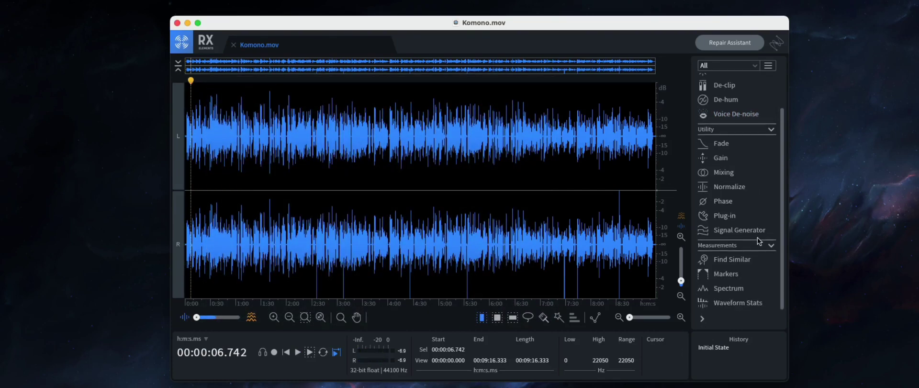
scroll(759, 241, up, 2)
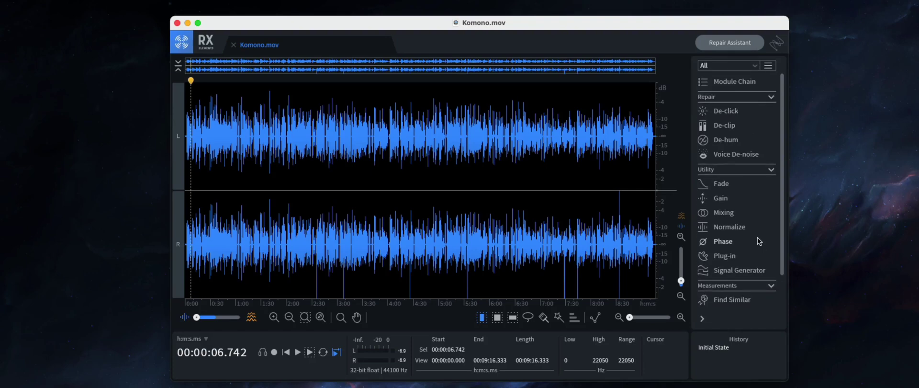
mouse_move(592, 23)
mouse_down()
mouse_move(620, 23)
mouse_move(607, 29)
mouse_up()
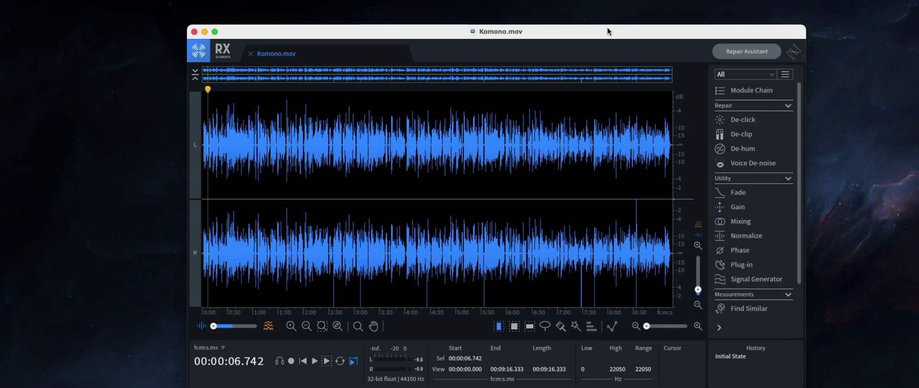
drag(608, 28, 612, 28)
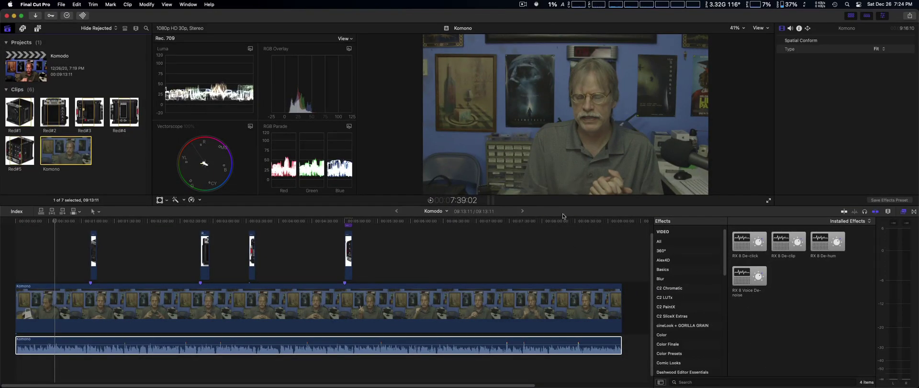
Select the Komono audio clip, widen the effect categories list, and narrow the Effects browser to two columns
click(578, 212)
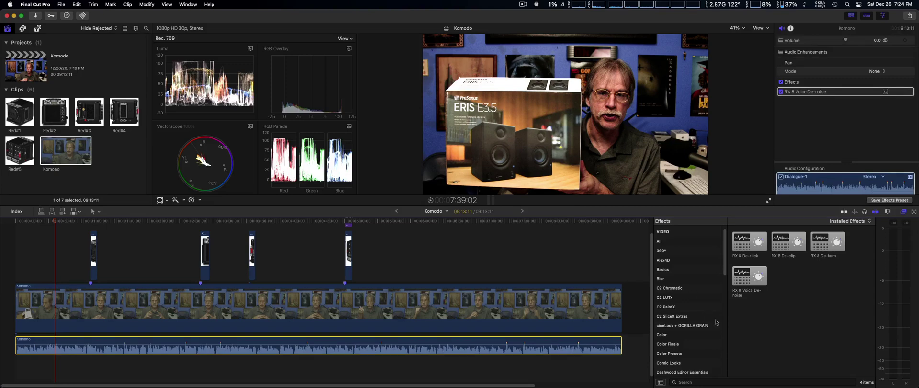
drag(728, 322, 750, 322)
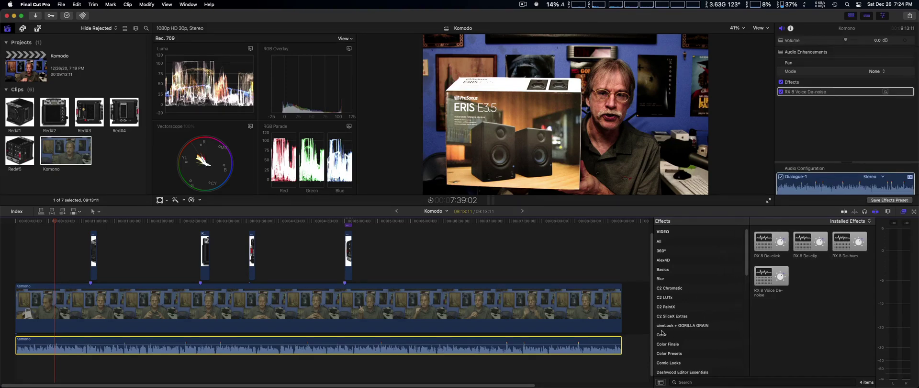
drag(653, 330, 684, 330)
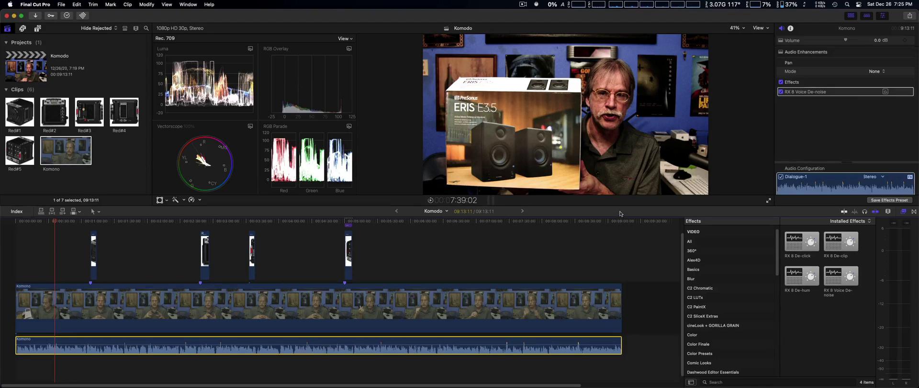
Minimize Final Cut Pro to bring the RX editor forward, then restore Final Cut Pro from the Dock
click(13, 16)
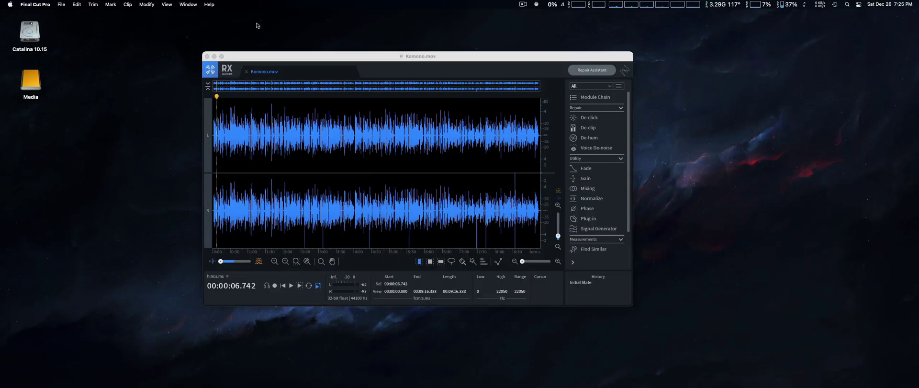
mouse_move(463, 60)
mouse_down()
mouse_move(481, 54)
mouse_move(466, 55)
mouse_up()
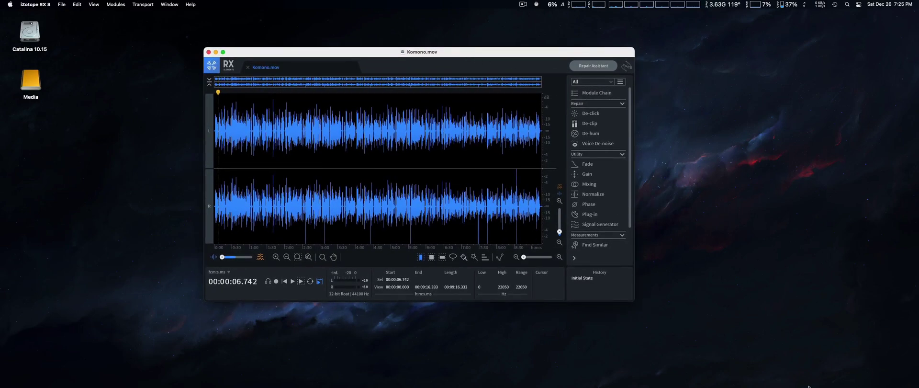
mouse_move(797, 381)
click(862, 381)
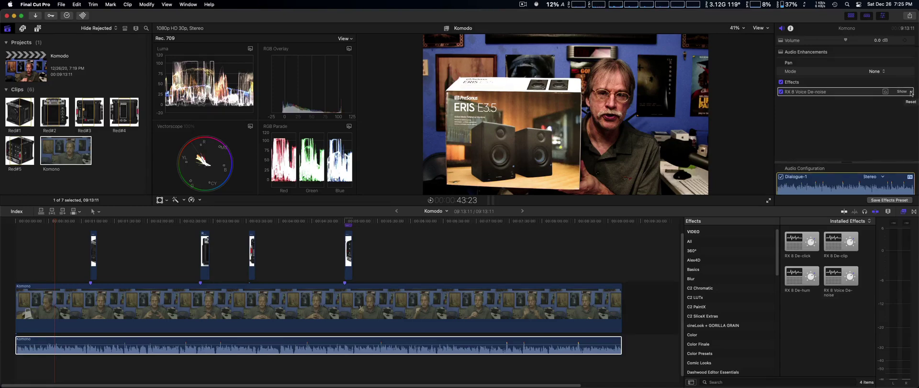
Expand the RX 8 Voice De-noise effect settings on the Komono clip, then collapse them again
click(902, 92)
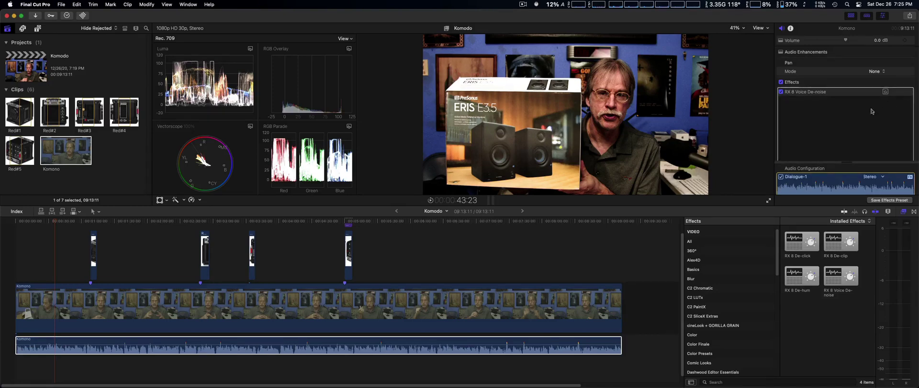
scroll(867, 114, down, 3)
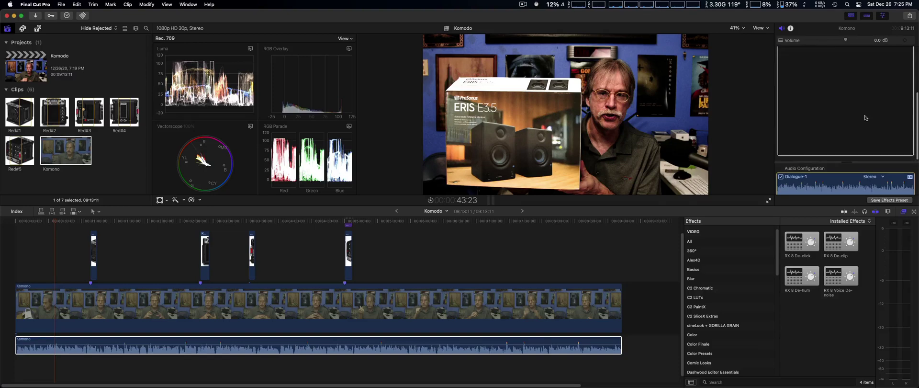
scroll(866, 117, up, 3)
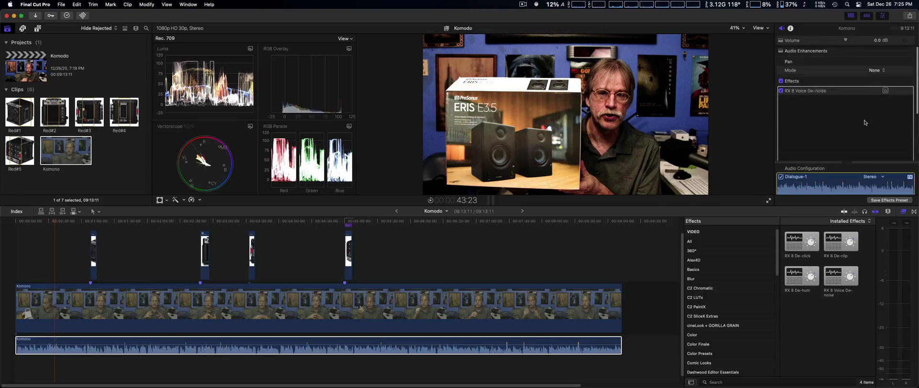
click(561, 348)
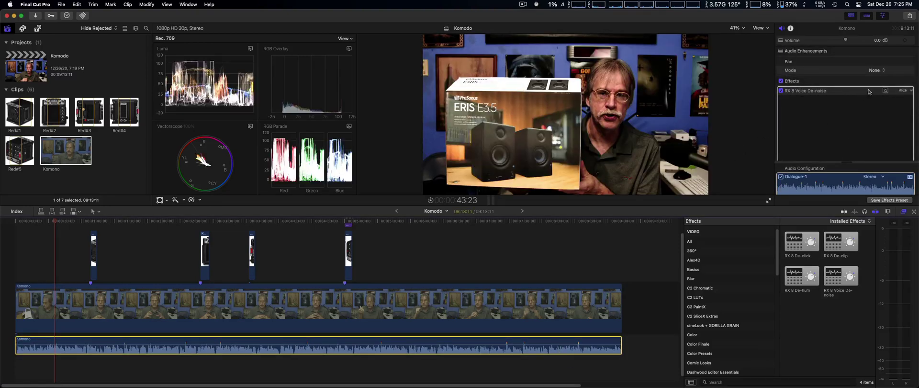
click(904, 92)
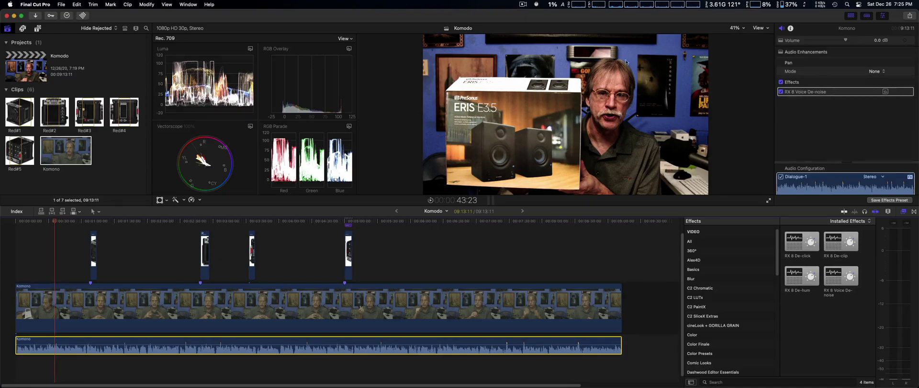
Minimize Final Cut Pro to activate the RX editor, briefly restore Final Cut Pro, then minimize it again
click(14, 16)
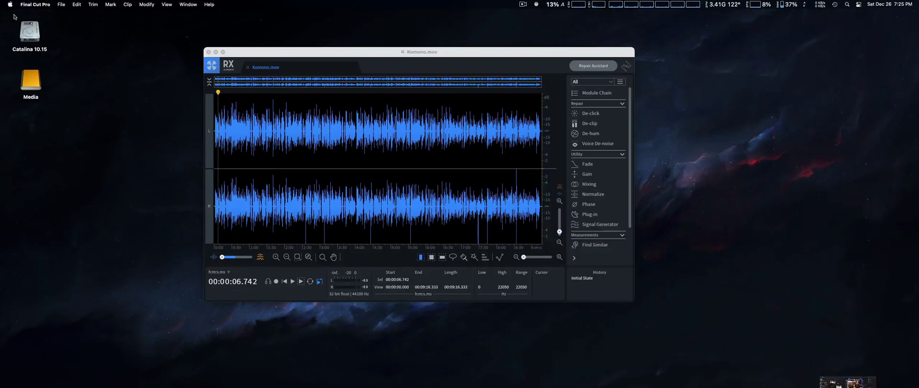
drag(464, 57, 472, 56)
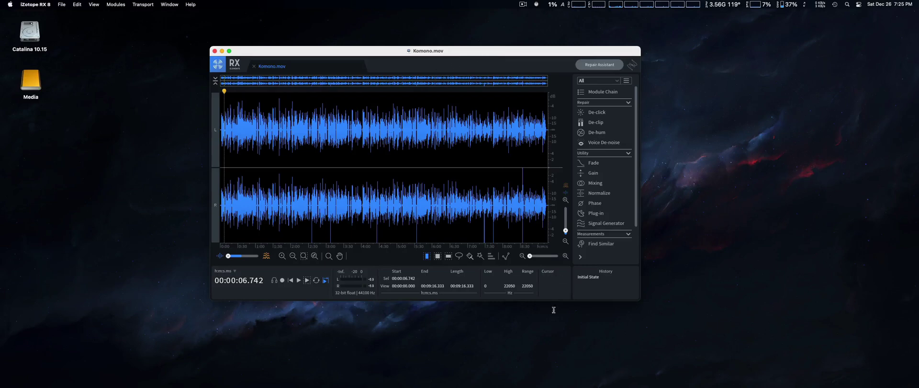
mouse_move(862, 385)
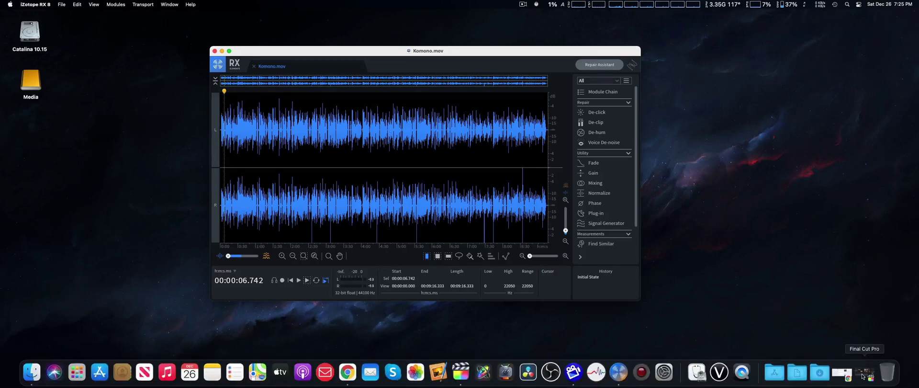
click(862, 372)
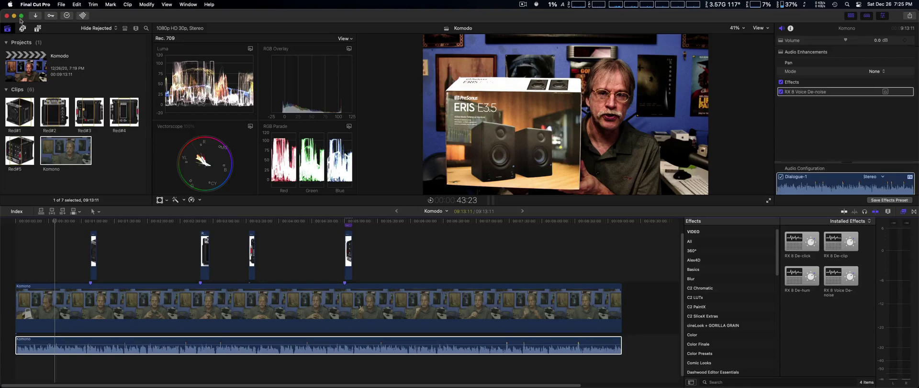
click(14, 16)
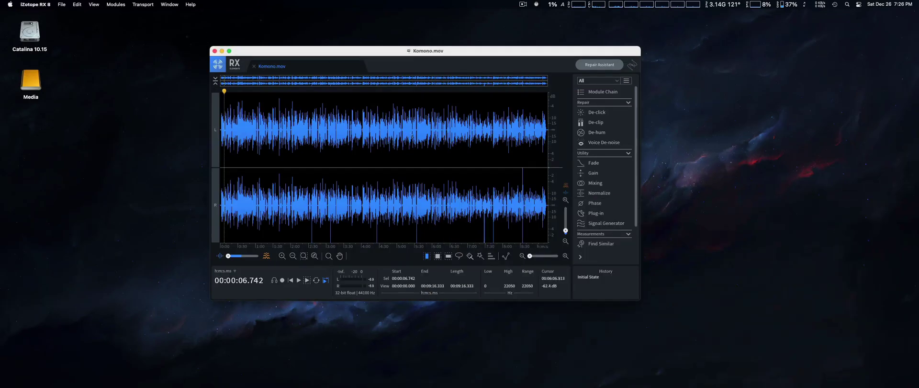
click(61, 4)
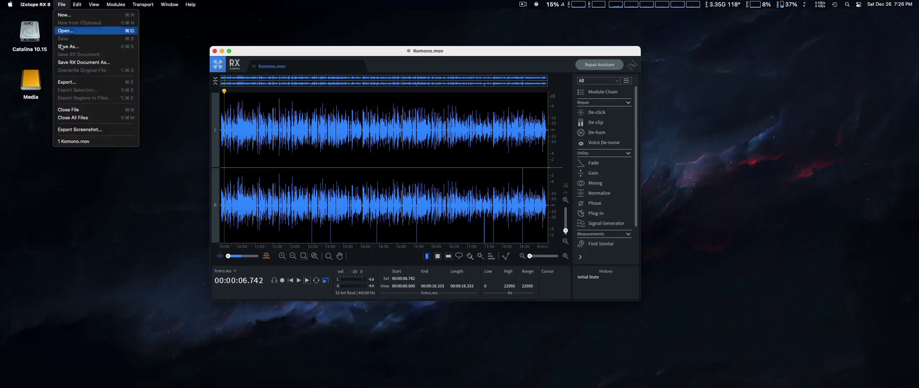
click(67, 81)
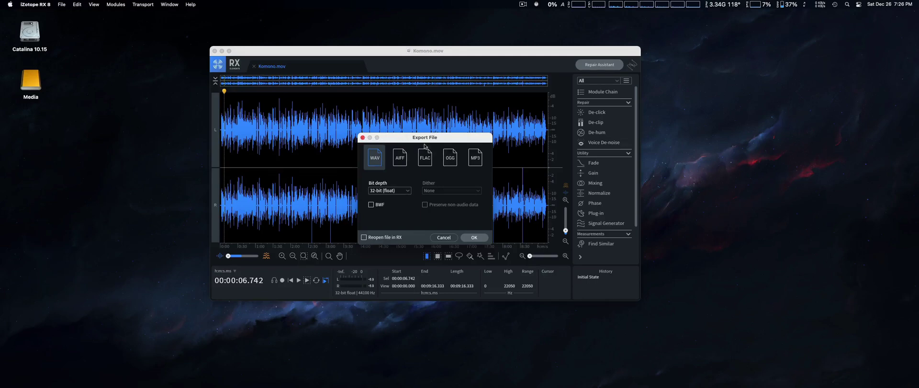
drag(446, 140, 422, 121)
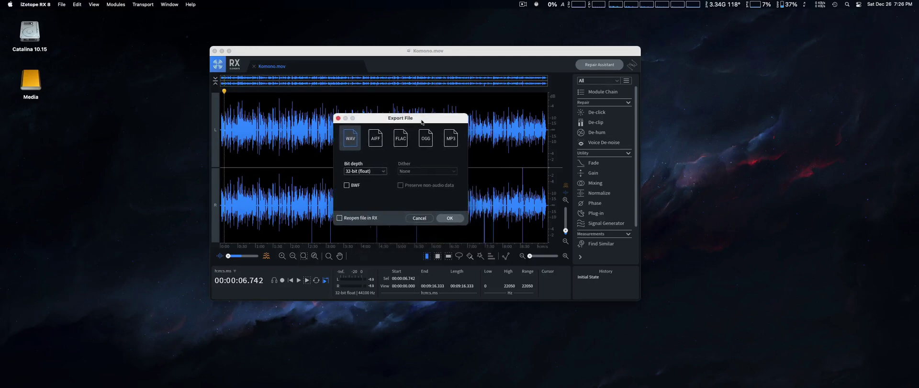
click(338, 118)
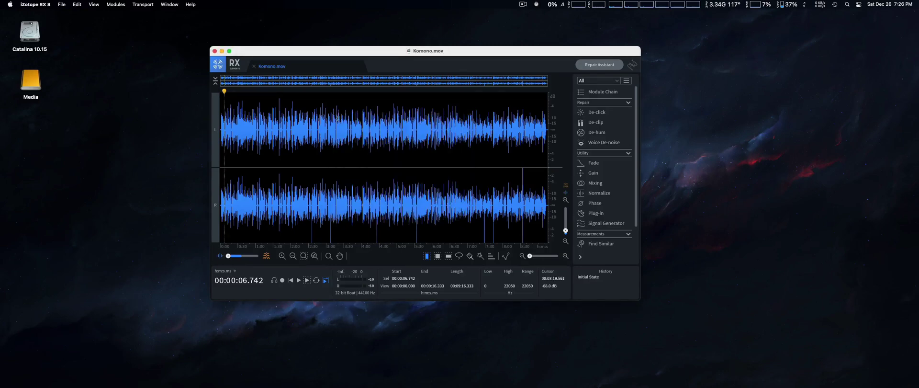